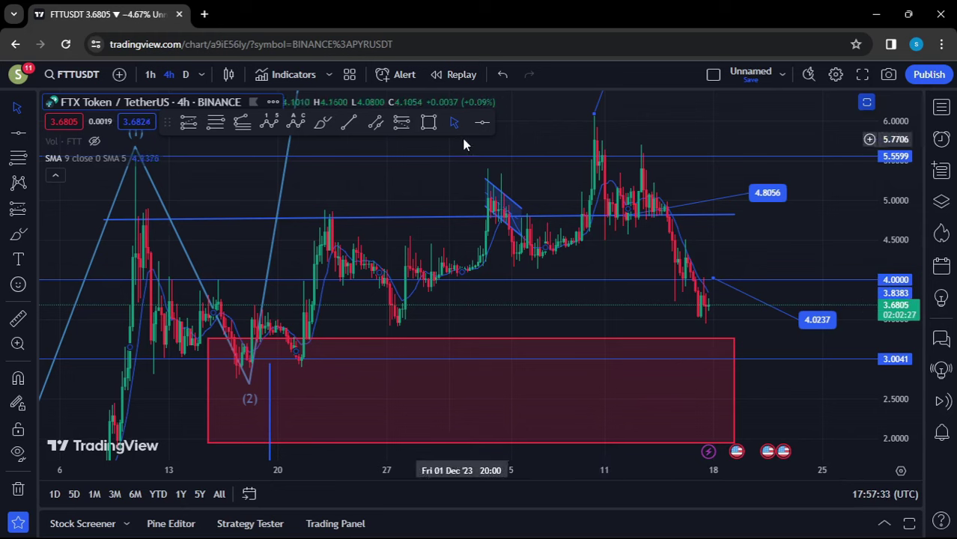
Brush-circle the latest candles near 4.0 and sketch a rise above 4.8056, then delete both
left_click(323, 123)
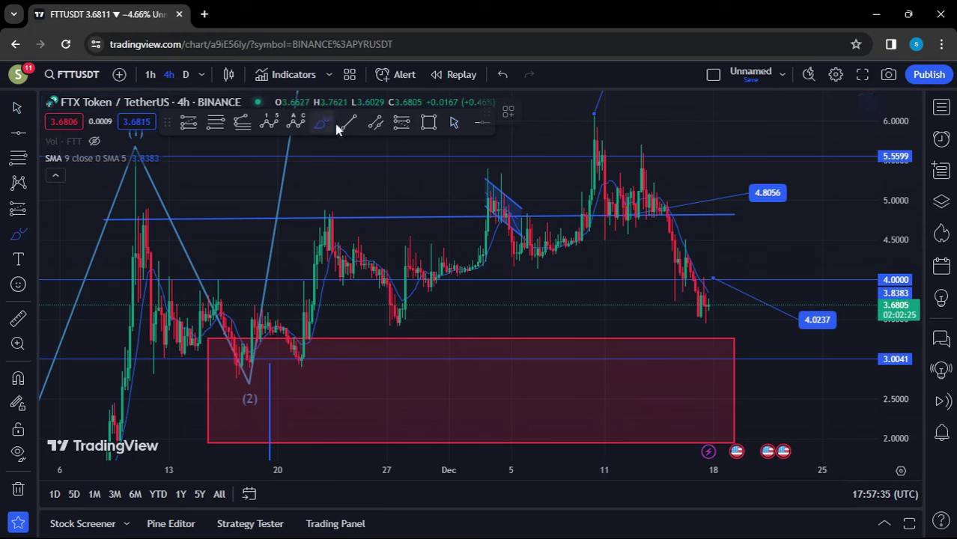
mouse_move(715, 264)
left_mouse_down()
mouse_move(678, 273)
mouse_move(717, 322)
mouse_move(754, 284)
mouse_move(717, 274)
left_mouse_up()
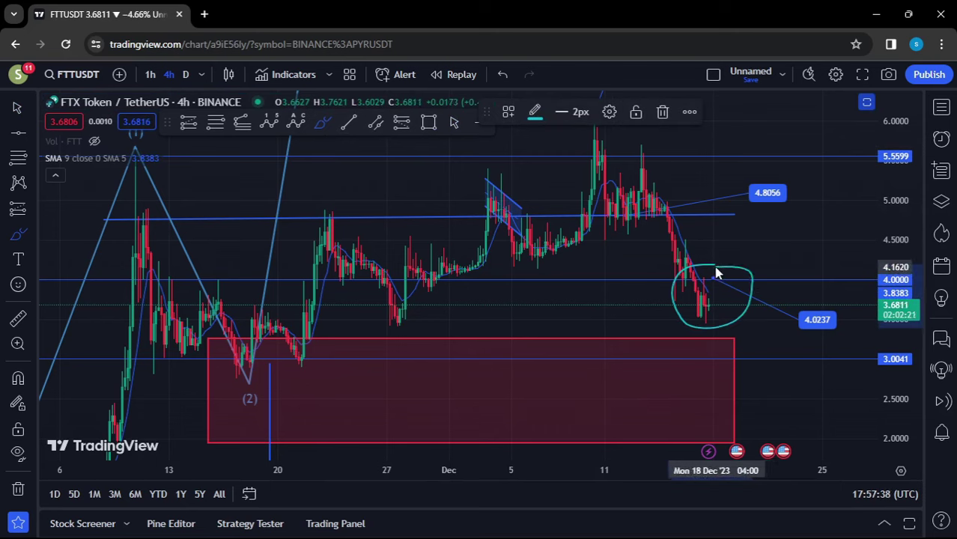
mouse_move(715, 265)
left_mouse_down()
mouse_move(773, 180)
mouse_move(768, 174)
left_mouse_up()
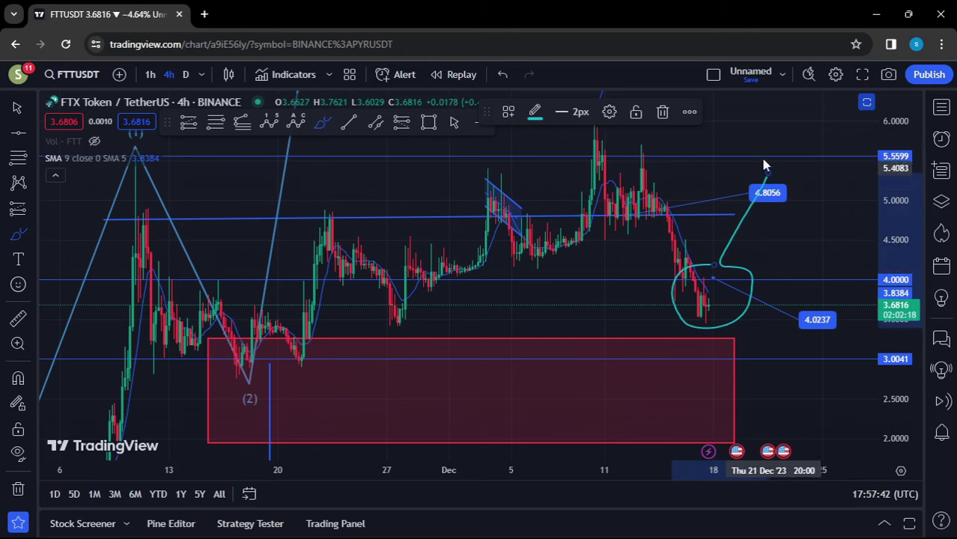
left_click(663, 113)
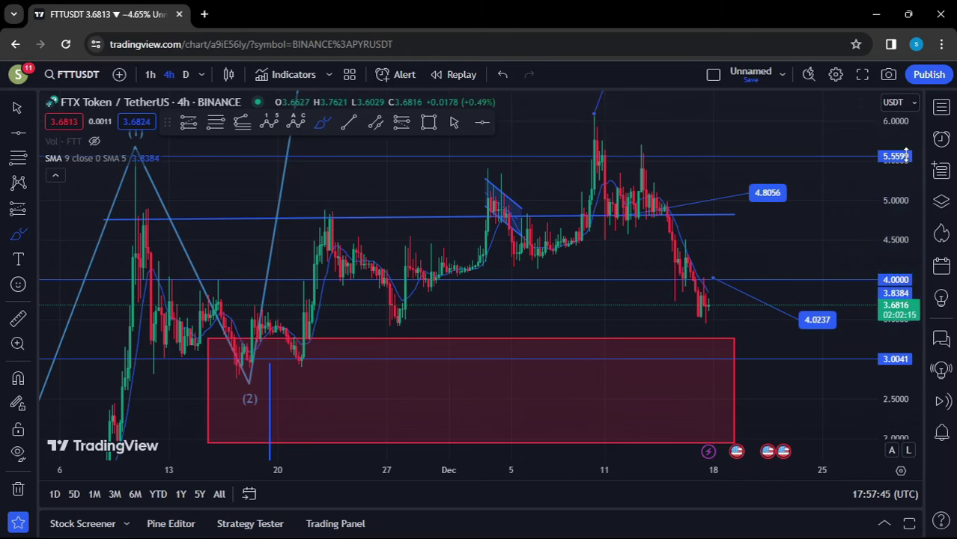
Sketch a rising brush path toward the 6.0858 peak, delete it, then undo the deletion
left_click_drag(906, 169, 908, 183)
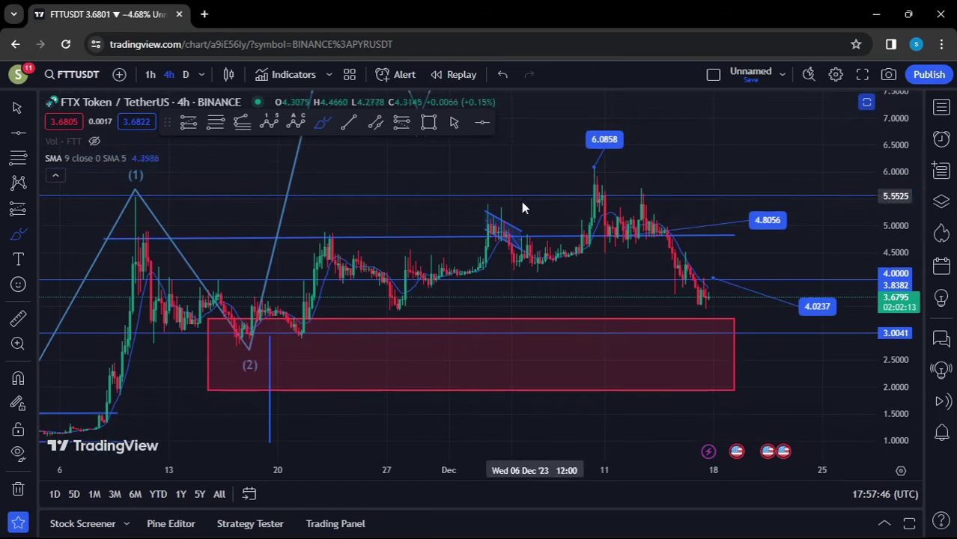
mouse_move(502, 267)
left_mouse_down()
mouse_move(539, 249)
mouse_move(577, 181)
left_mouse_up()
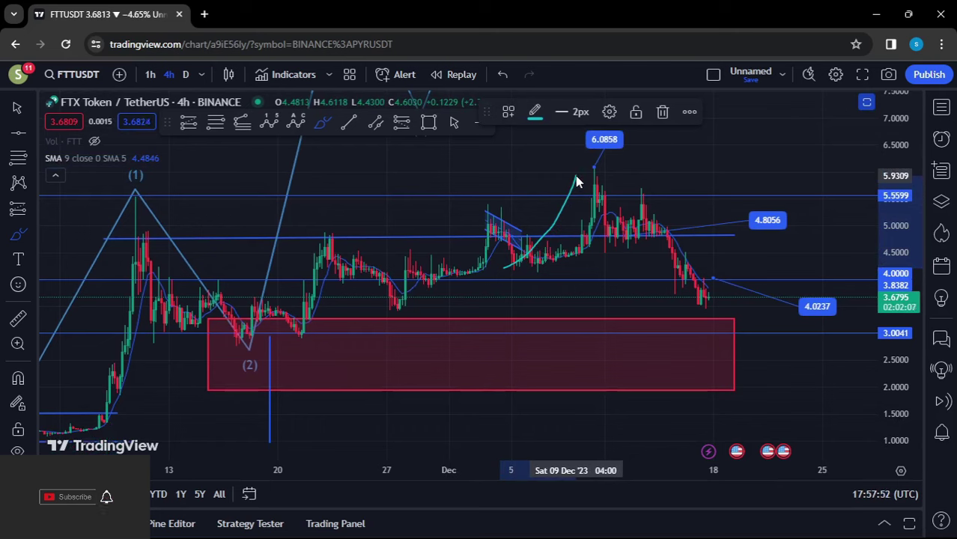
mouse_move(577, 181)
left_mouse_down()
mouse_move(590, 137)
mouse_move(634, 125)
mouse_move(645, 149)
mouse_move(587, 172)
left_mouse_up()
left_click(662, 111)
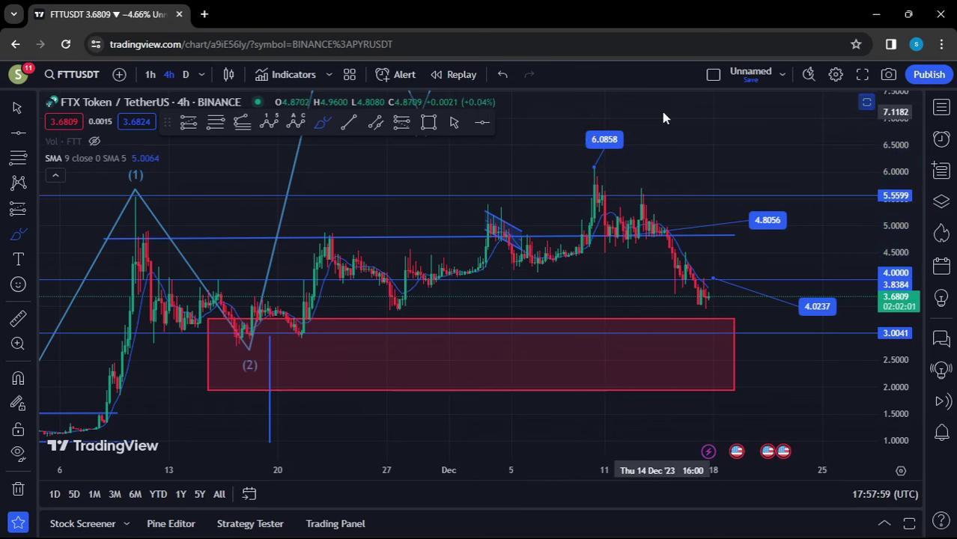
key("ctrl+z")
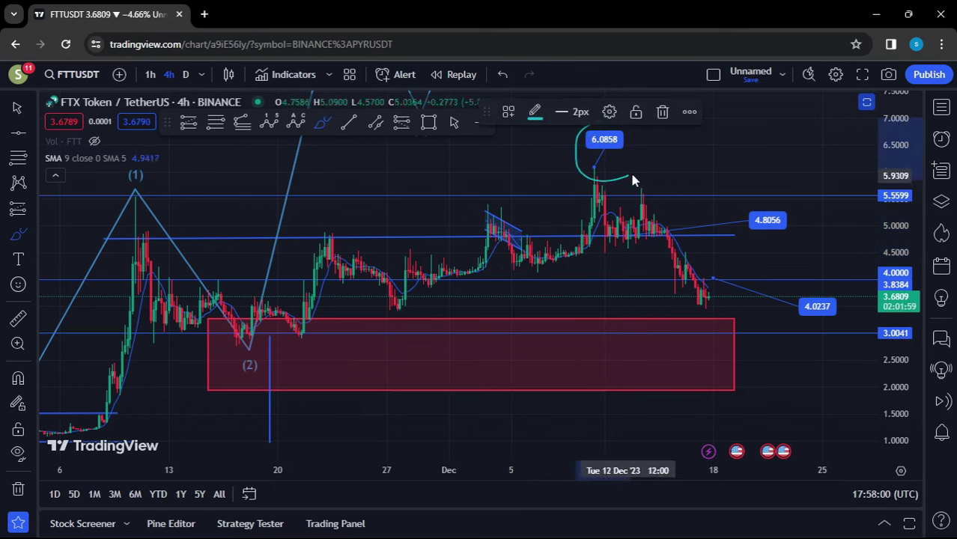
Brush a decline line, a loop near 4.0 and a drop into the red zone, deleting each
left_click_drag(605, 175, 631, 212)
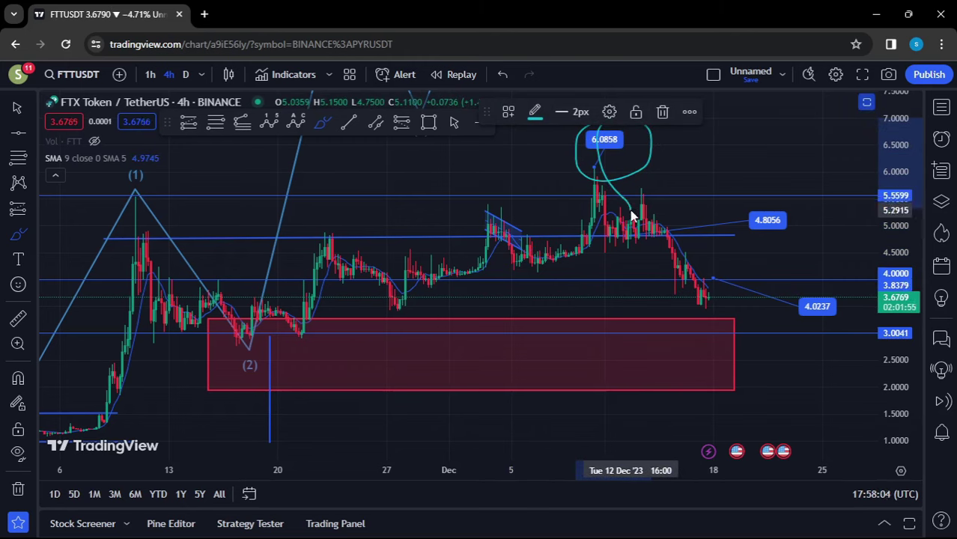
mouse_move(631, 218)
left_mouse_down()
mouse_move(651, 257)
mouse_move(688, 252)
mouse_move(653, 248)
mouse_move(673, 294)
mouse_move(699, 305)
mouse_move(725, 288)
mouse_move(705, 252)
mouse_move(663, 268)
left_mouse_up()
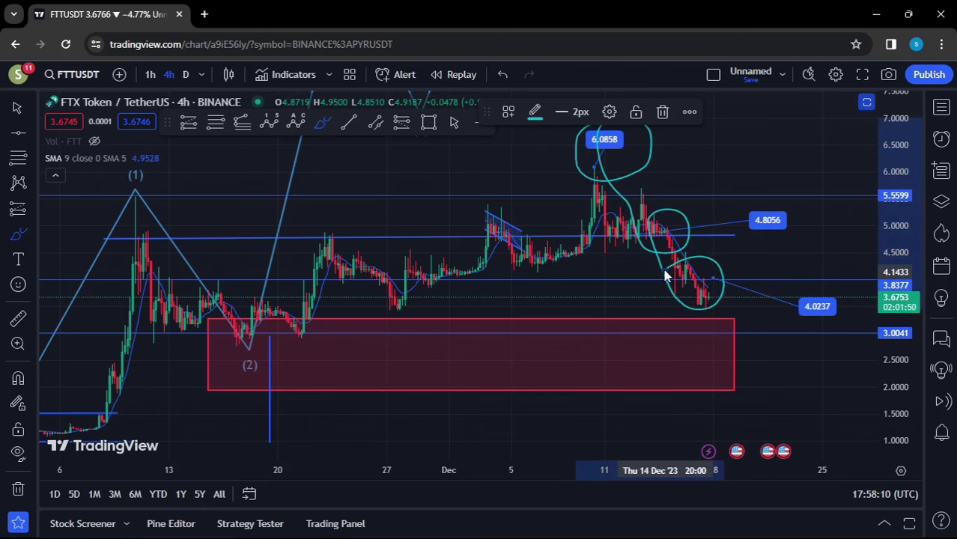
left_click(663, 114)
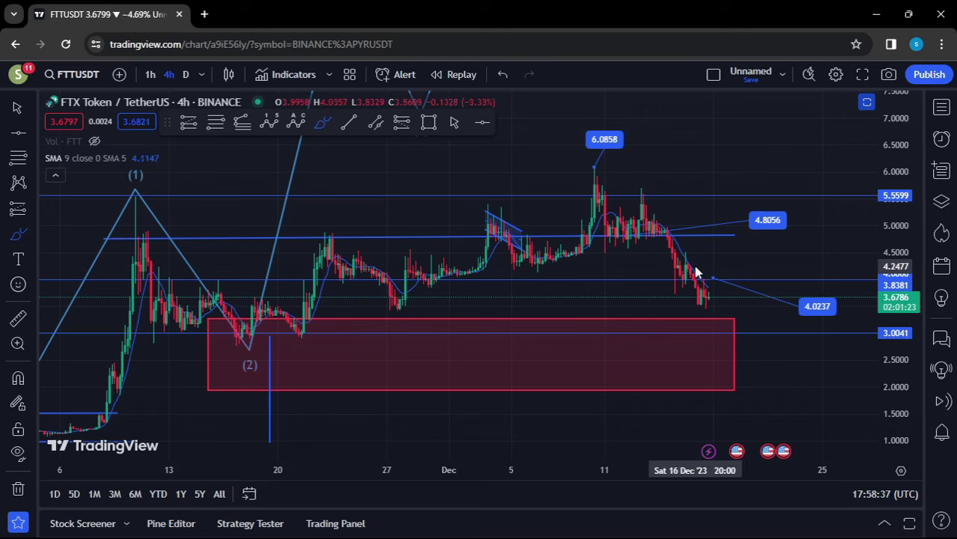
mouse_move(693, 276)
left_mouse_down()
mouse_move(729, 345)
mouse_move(747, 333)
mouse_move(723, 314)
mouse_move(717, 333)
left_mouse_up()
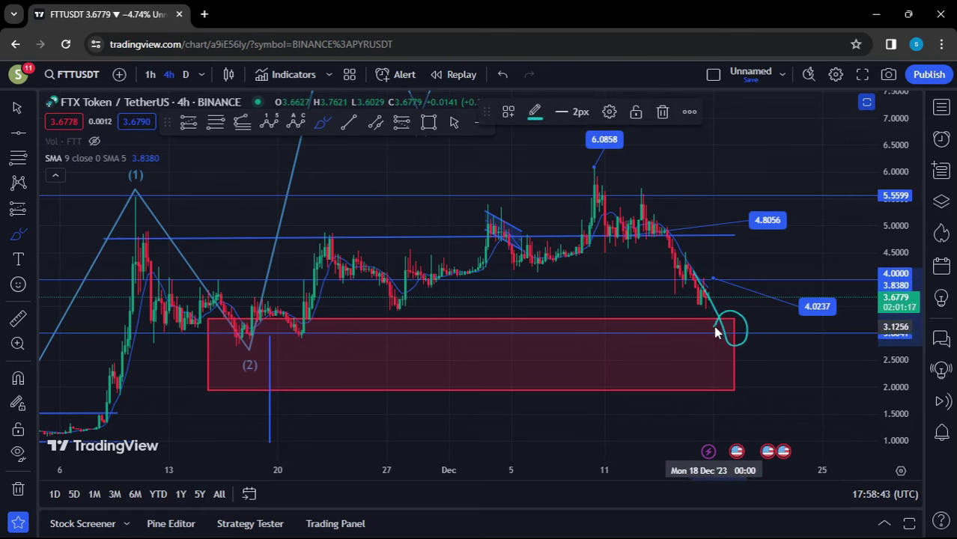
left_click(662, 112)
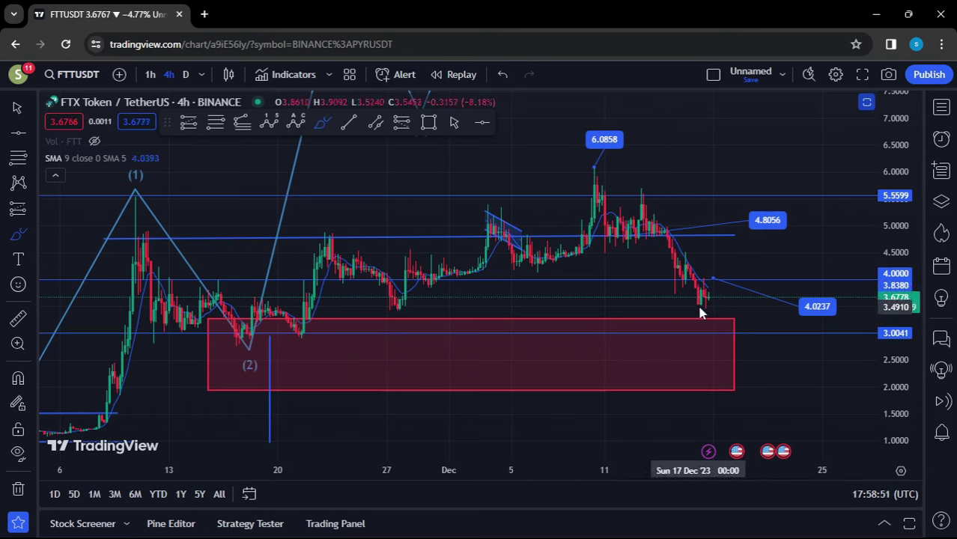
Sketch a projected path dipping to 4.0237 then rising to about 6.5, then delete it
mouse_move(697, 303)
left_mouse_down()
mouse_move(703, 308)
mouse_move(732, 255)
left_mouse_up()
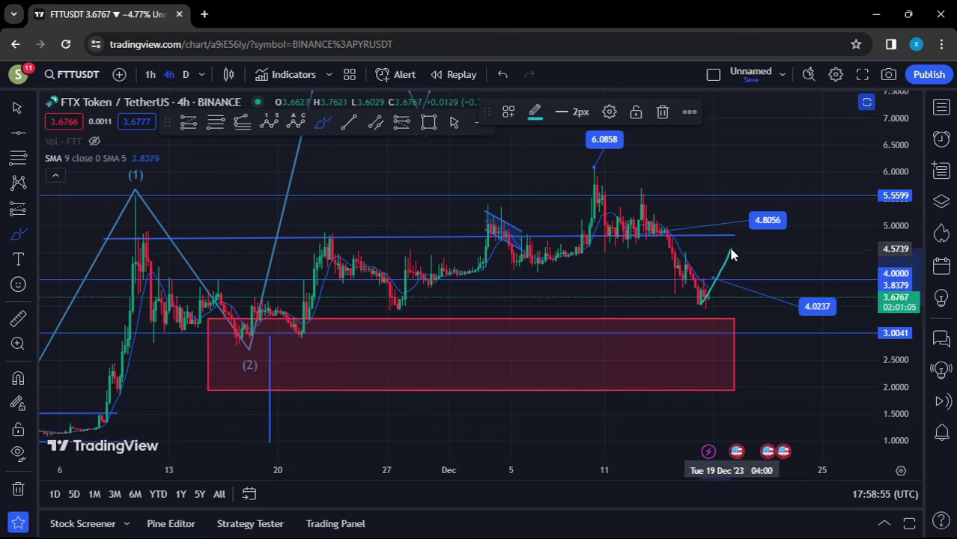
left_click_drag(732, 254, 756, 290)
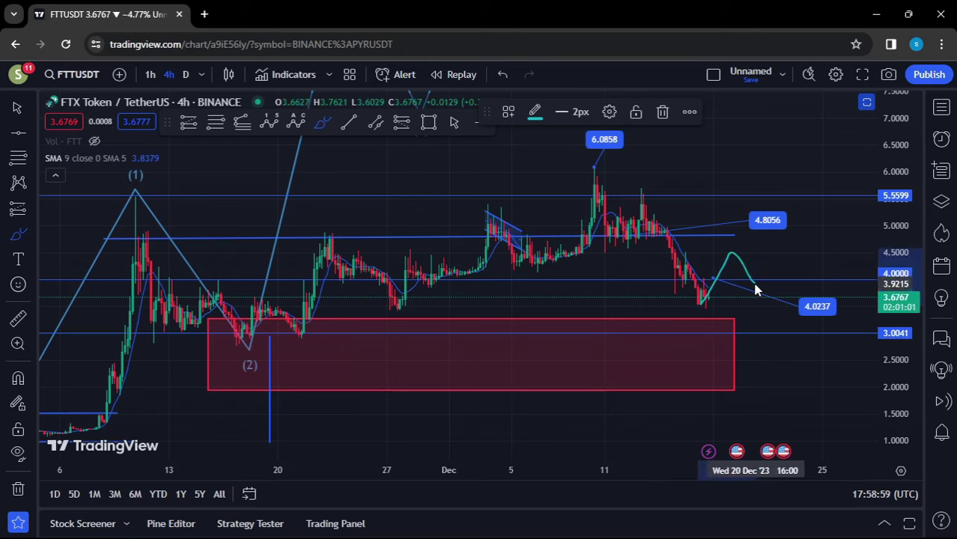
left_click_drag(754, 289, 773, 190)
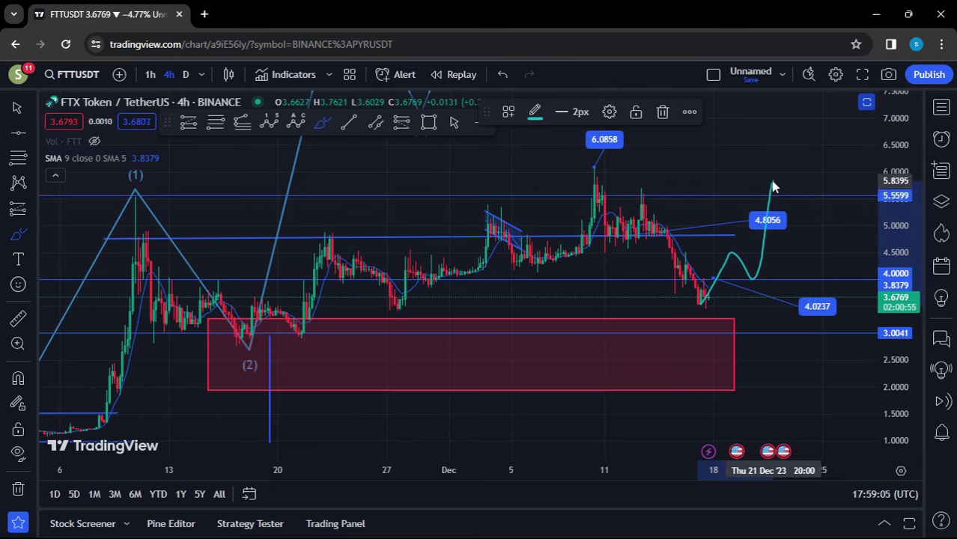
mouse_move(777, 193)
left_mouse_down()
mouse_move(804, 196)
mouse_move(822, 139)
left_mouse_up()
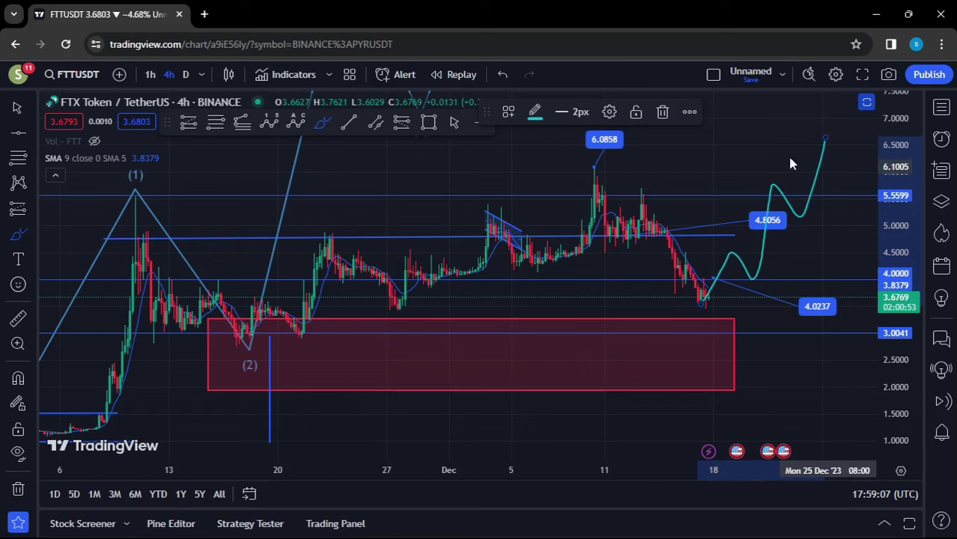
left_click(663, 113)
Rescale the price axis to about -2 to 10 and switch to the full crosshair style
scroll(654, 212, "down", 6)
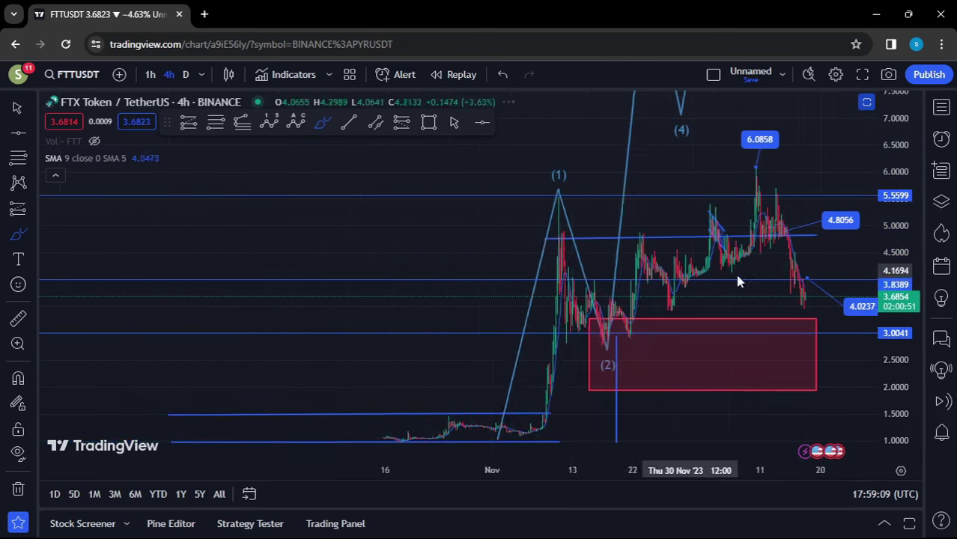
left_click_drag(901, 197, 867, 218)
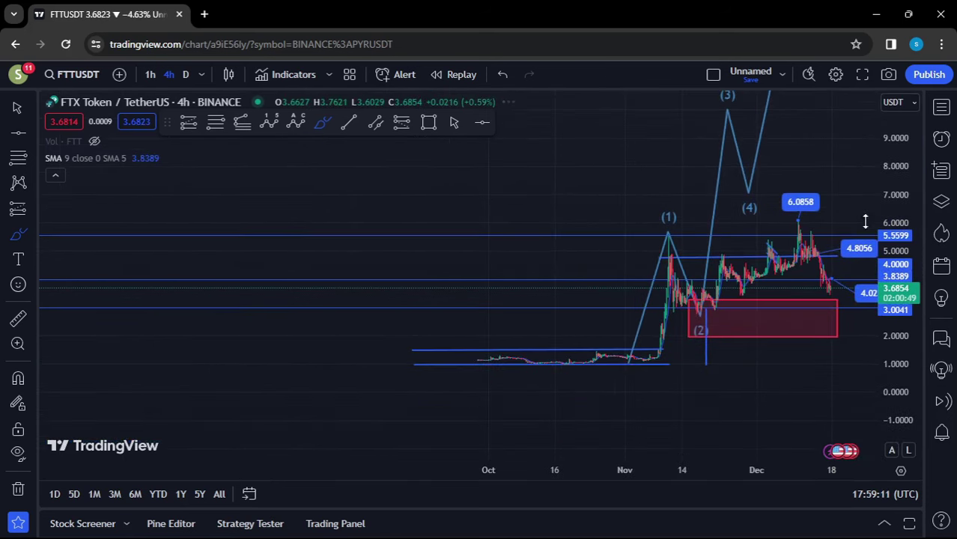
scroll(482, 303, "down", 3)
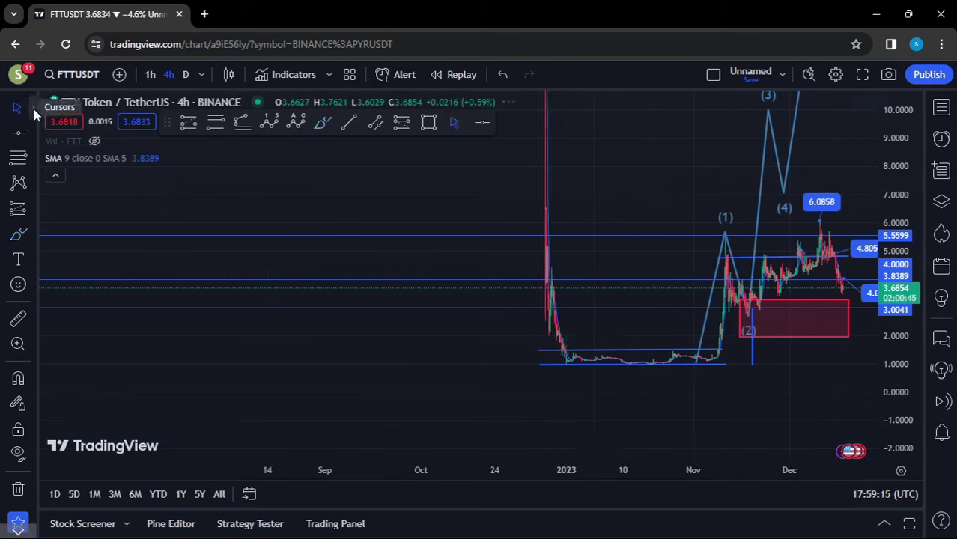
left_click(33, 109)
left_click(81, 112)
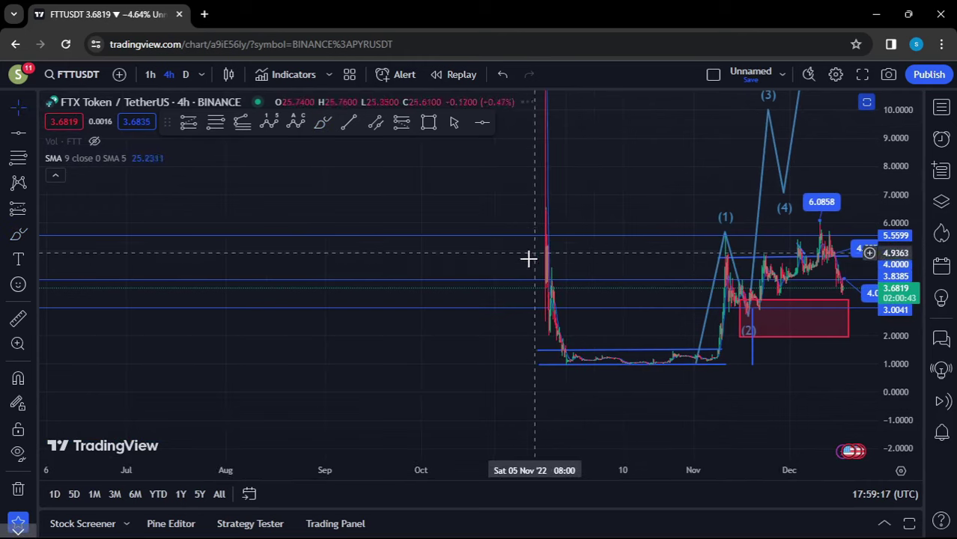
scroll(529, 259, "up", 5)
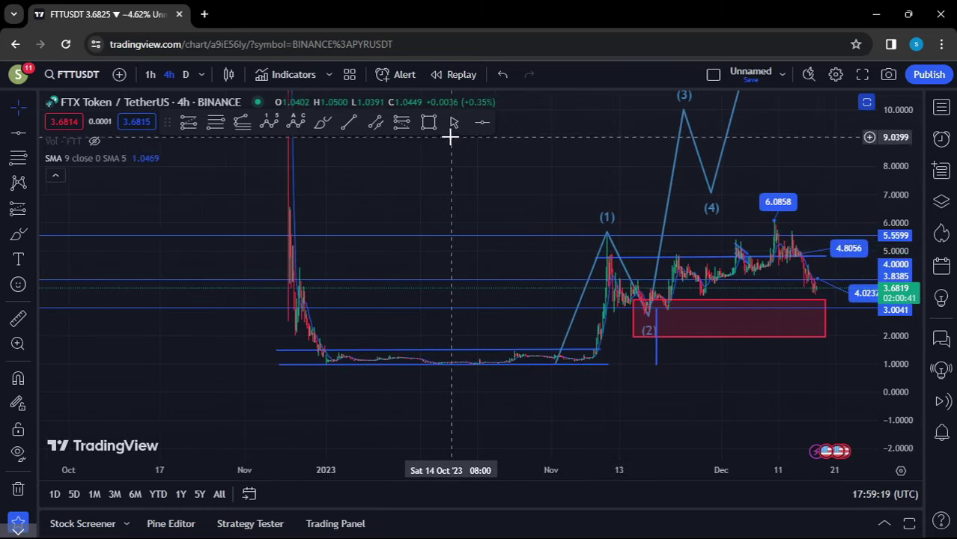
Brush-circle the early price crash and loop the wave (1) peak, deleting both sketches
left_click(324, 123)
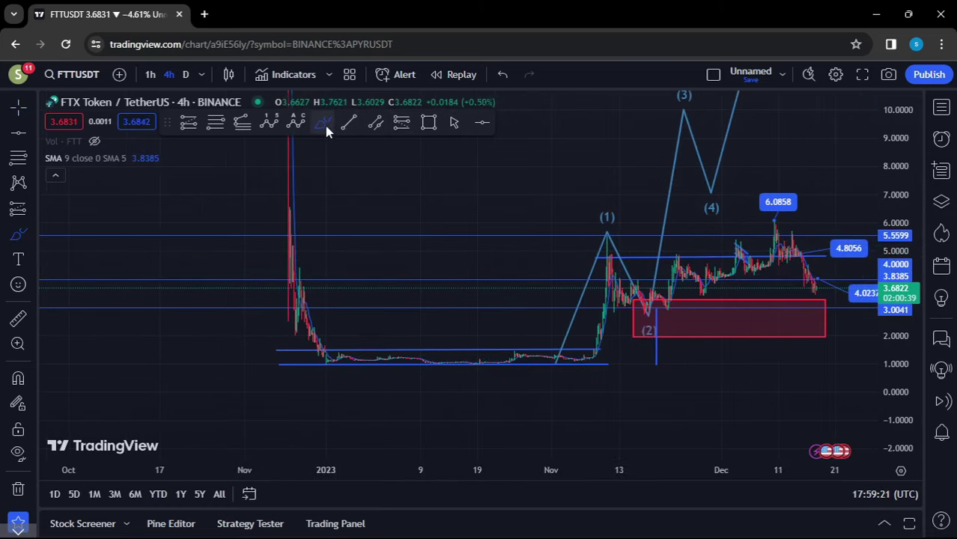
mouse_move(294, 219)
left_mouse_down()
mouse_move(285, 234)
mouse_move(297, 331)
mouse_move(316, 381)
mouse_move(359, 351)
mouse_move(306, 222)
left_mouse_up()
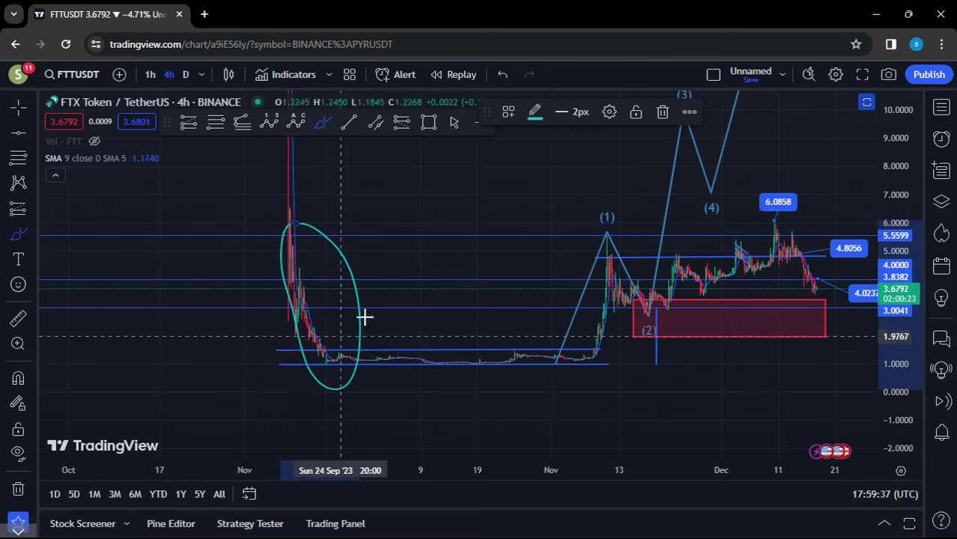
left_click(662, 112)
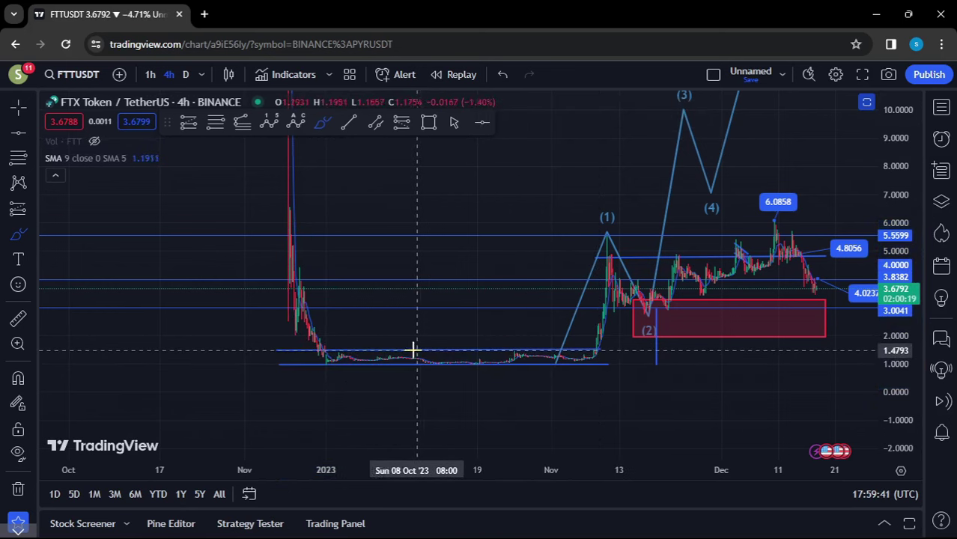
mouse_move(529, 364)
left_mouse_down()
mouse_move(546, 338)
mouse_move(560, 361)
mouse_move(601, 216)
left_mouse_up()
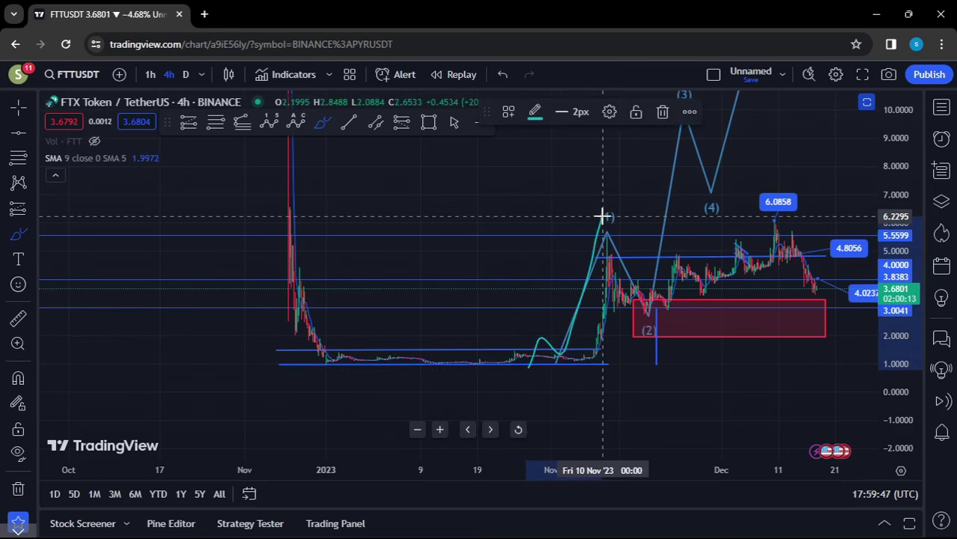
mouse_move(602, 212)
left_mouse_down()
mouse_move(619, 209)
mouse_move(635, 234)
mouse_move(580, 241)
mouse_move(603, 199)
left_mouse_up()
left_click(662, 113)
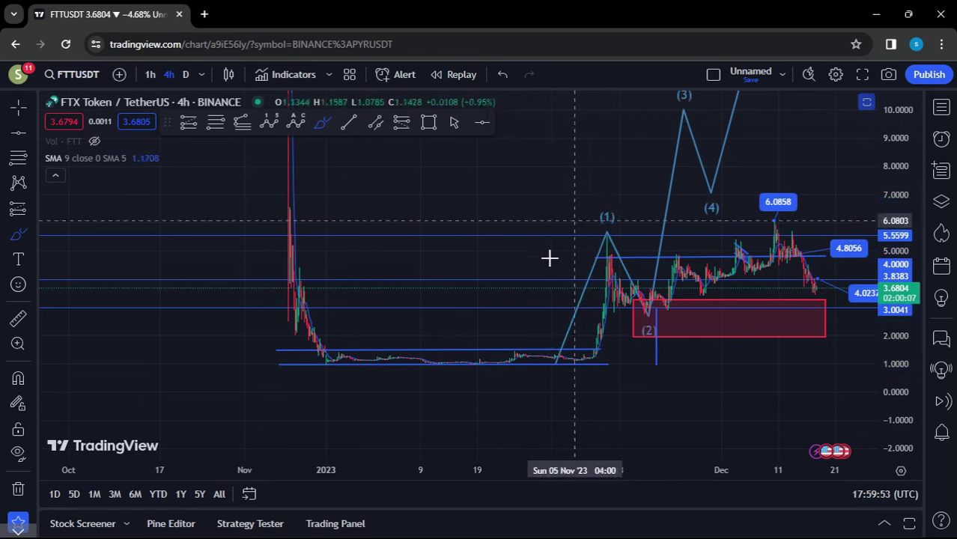
Compress the price scale, then circle and arc over the wave (2) low, deleting each
scroll(551, 256, "up", 5)
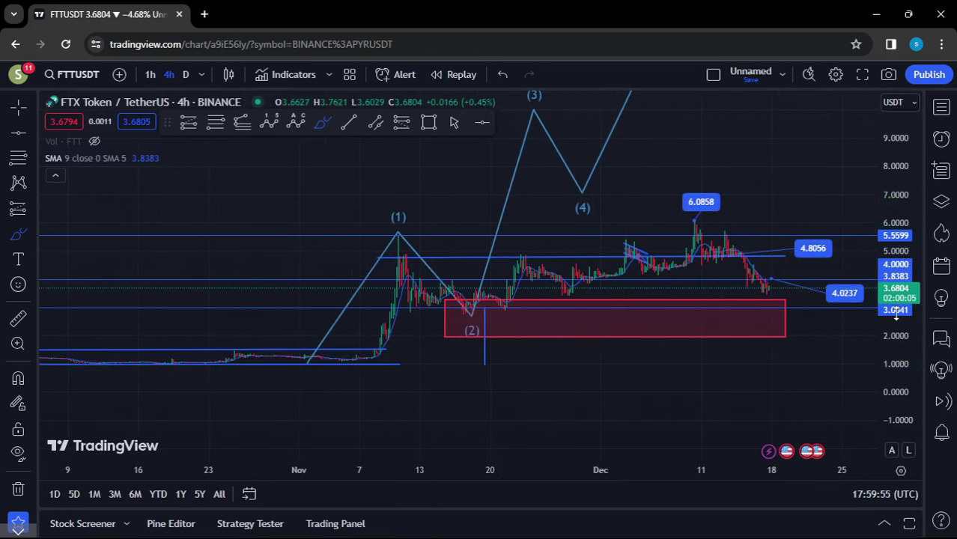
left_click_drag(896, 315, 895, 323)
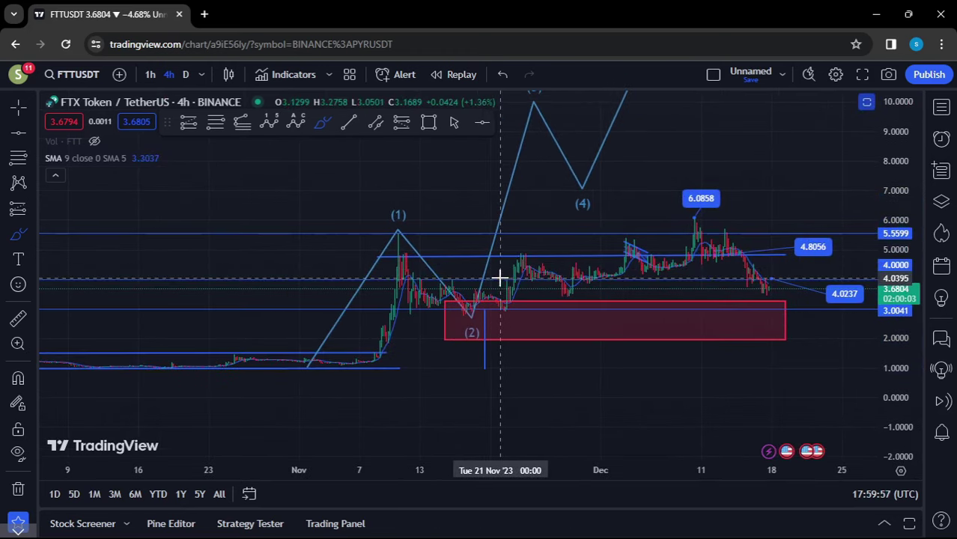
mouse_move(493, 275)
left_mouse_down()
mouse_move(457, 291)
mouse_move(450, 338)
mouse_move(509, 323)
left_mouse_up()
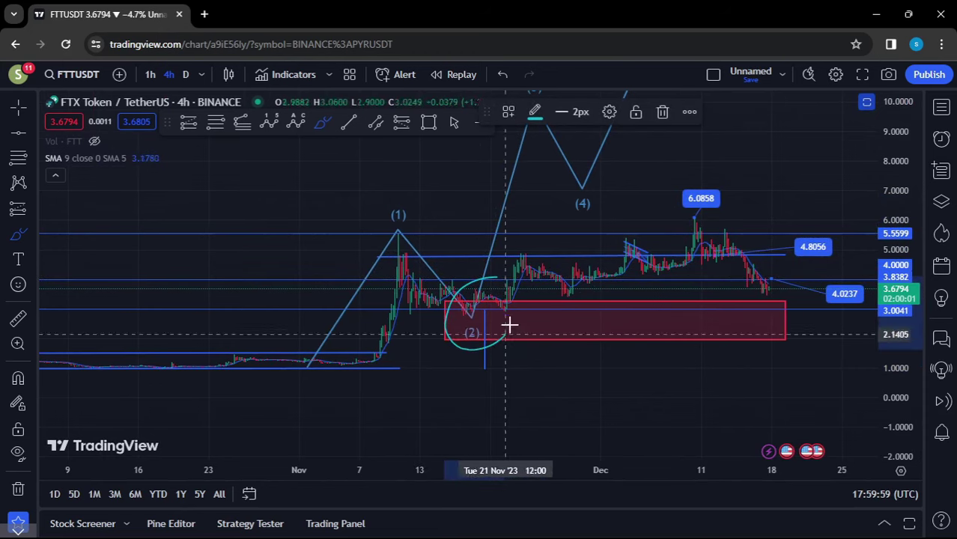
left_click(662, 111)
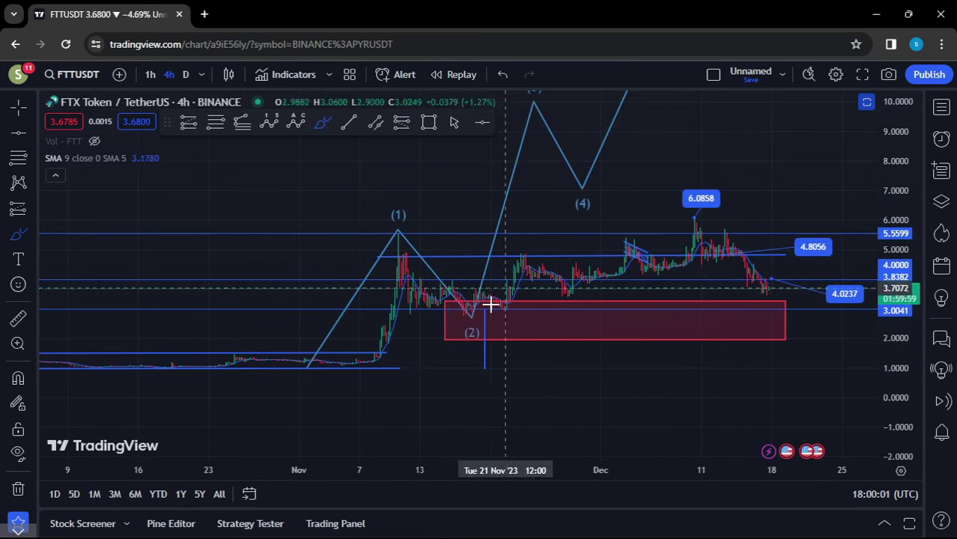
mouse_move(448, 347)
left_mouse_down()
mouse_move(483, 312)
mouse_move(530, 338)
mouse_move(563, 299)
mouse_move(611, 338)
mouse_move(685, 330)
mouse_move(711, 306)
left_mouse_up()
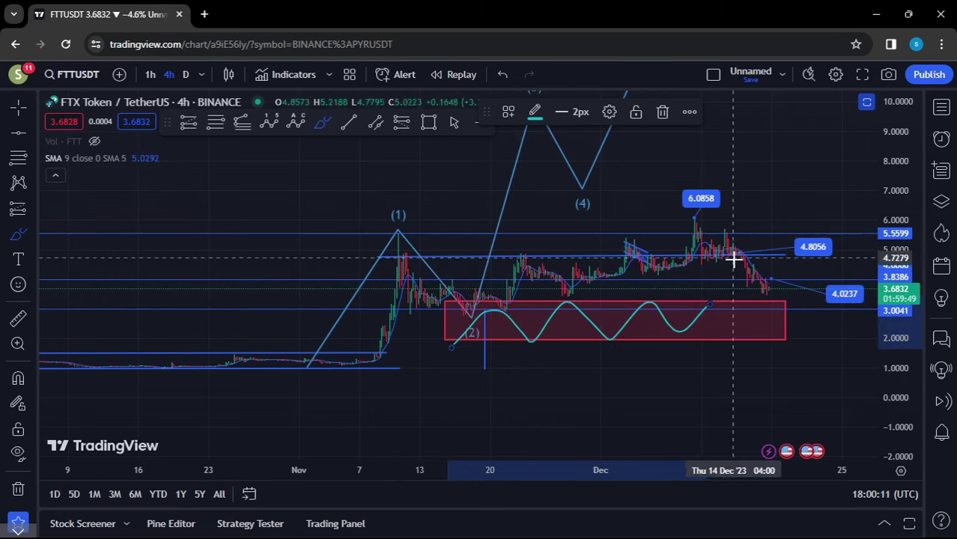
left_click(663, 112)
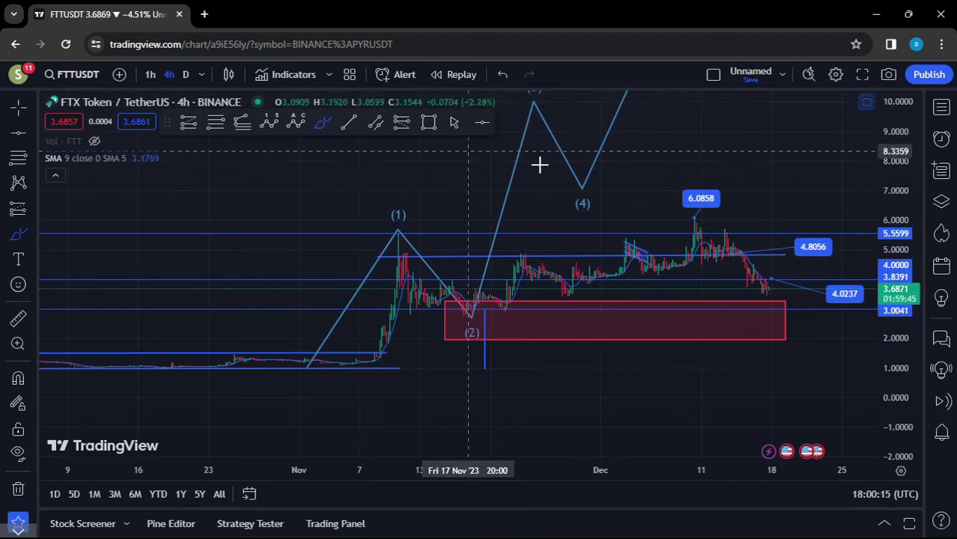
Place a trend-based Fib extension from the base low to the wave (1) peak and wave (2) low
left_click(456, 126)
left_click_drag(834, 156, 819, 228)
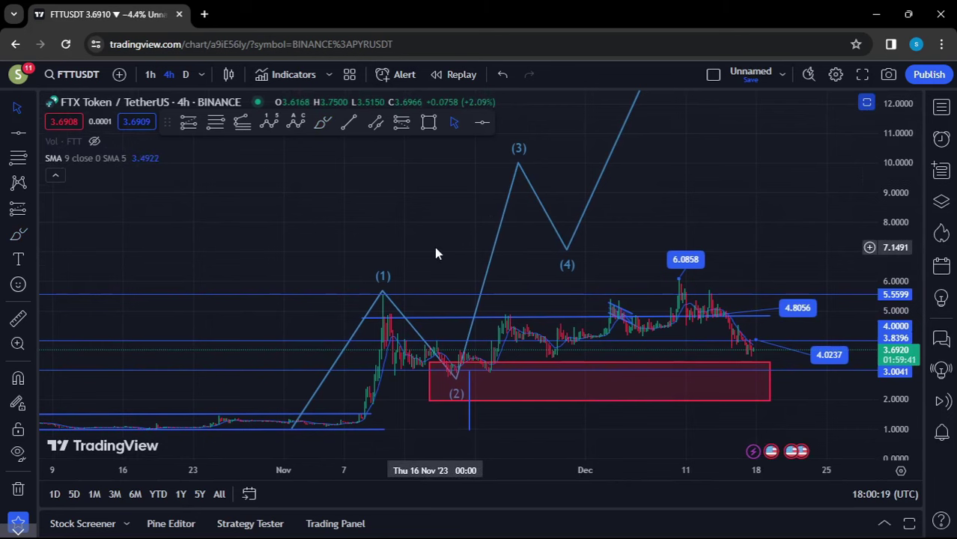
left_click_drag(436, 253, 586, 220)
scroll(486, 359, "down", 3)
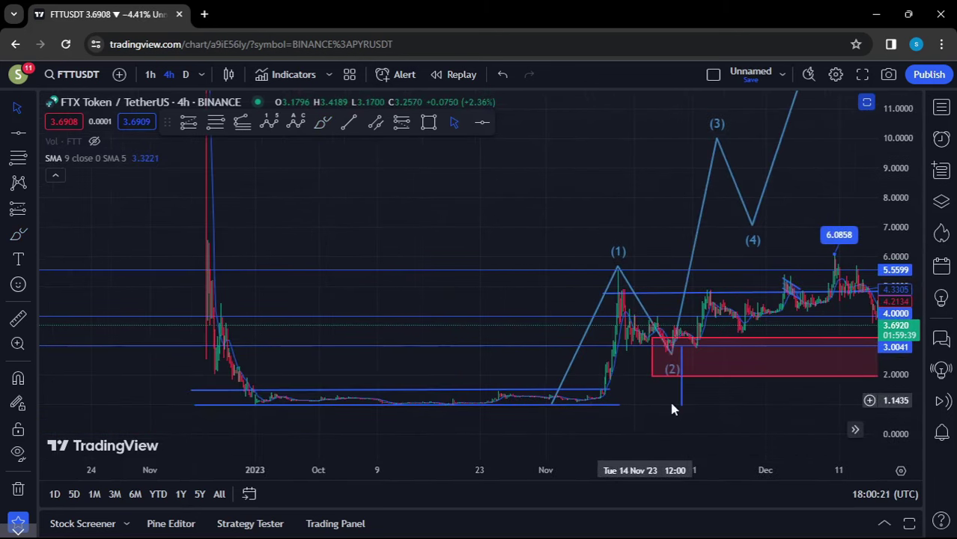
left_click_drag(805, 439, 705, 416)
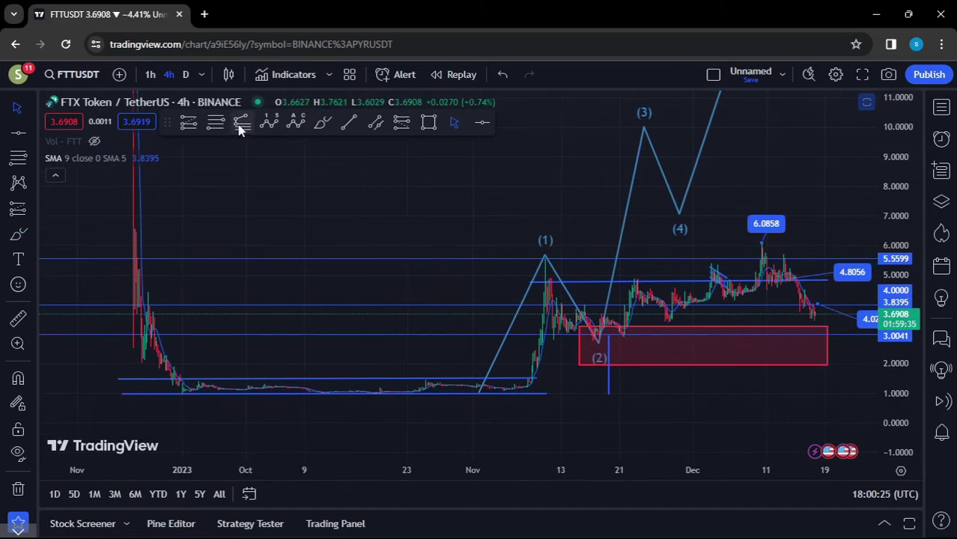
left_click(323, 393)
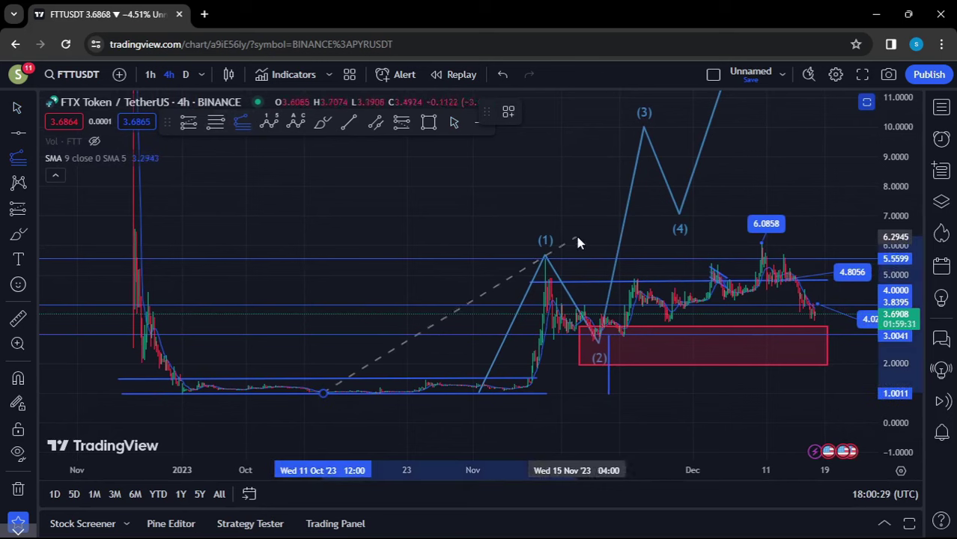
left_click(545, 256)
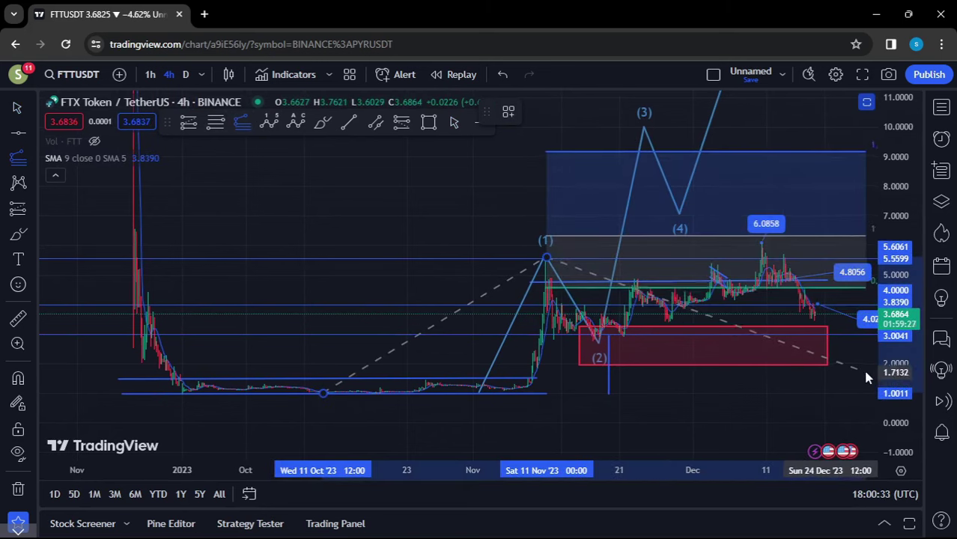
left_click(592, 343)
left_click_drag(809, 166, 787, 240)
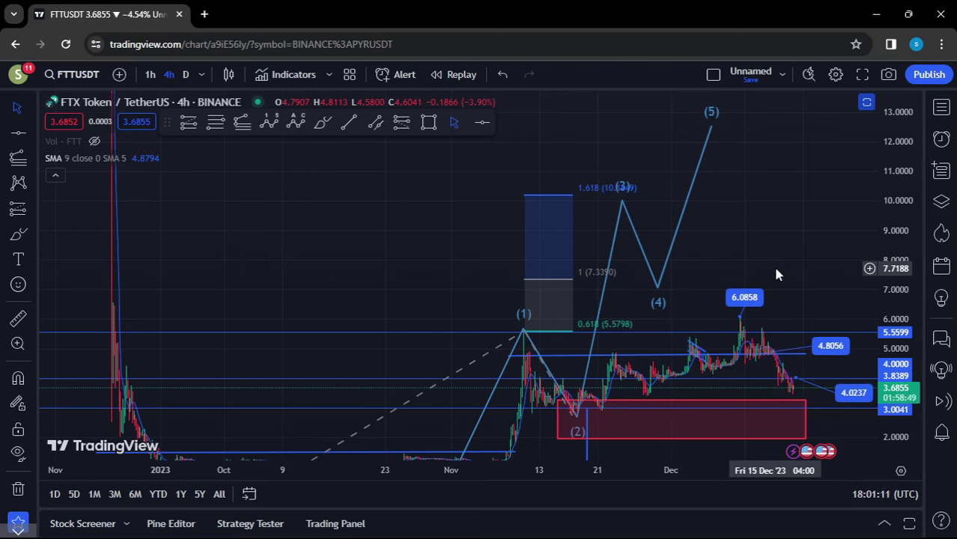
Delete the Fibonacci extension anchored at wave (2) and stretch the price scale vertically
left_click(574, 414)
left_click(662, 114)
left_click_drag(796, 274, 801, 228)
left_click_drag(864, 295, 841, 354)
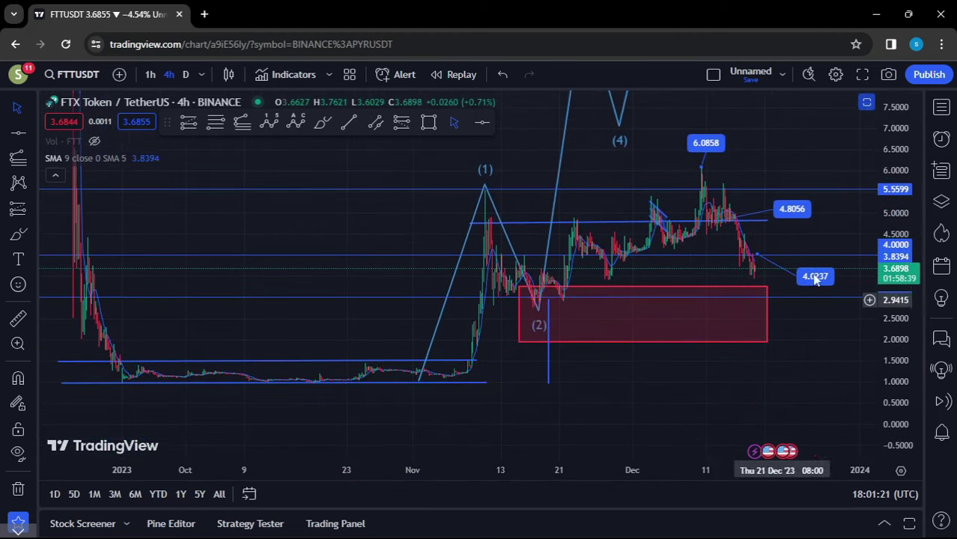
Drag the red demand zone's right edge out to about 25 Dec
left_click(769, 314)
left_click_drag(771, 314, 805, 314)
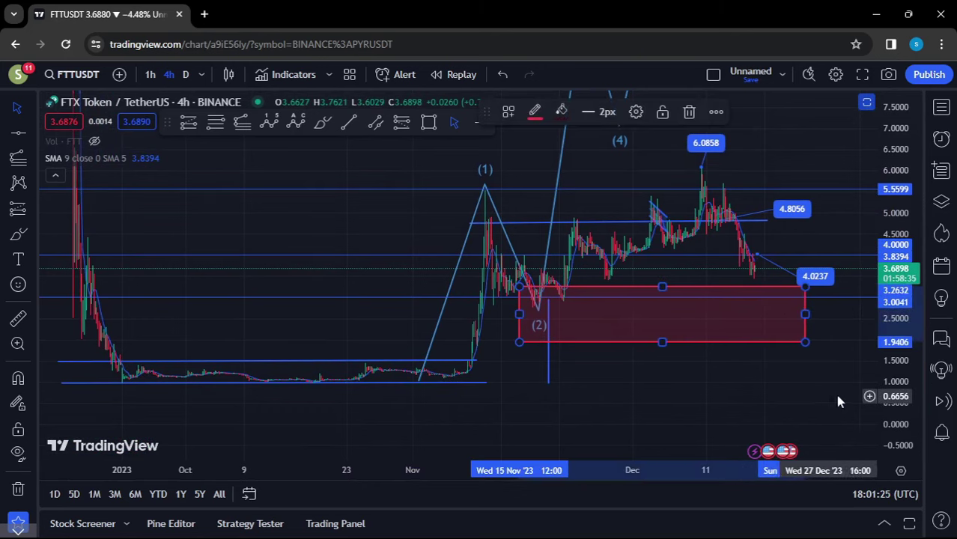
left_click_drag(831, 399, 807, 397)
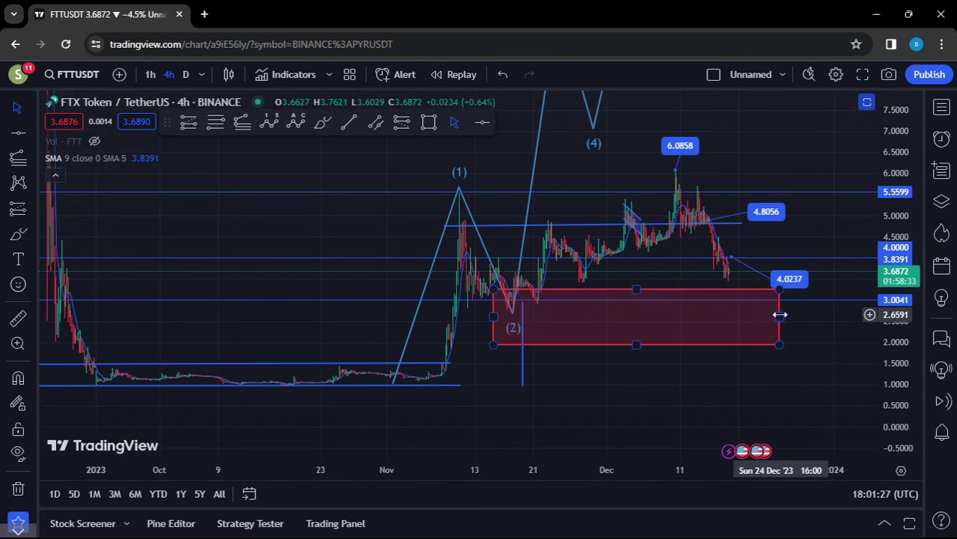
left_click(778, 315)
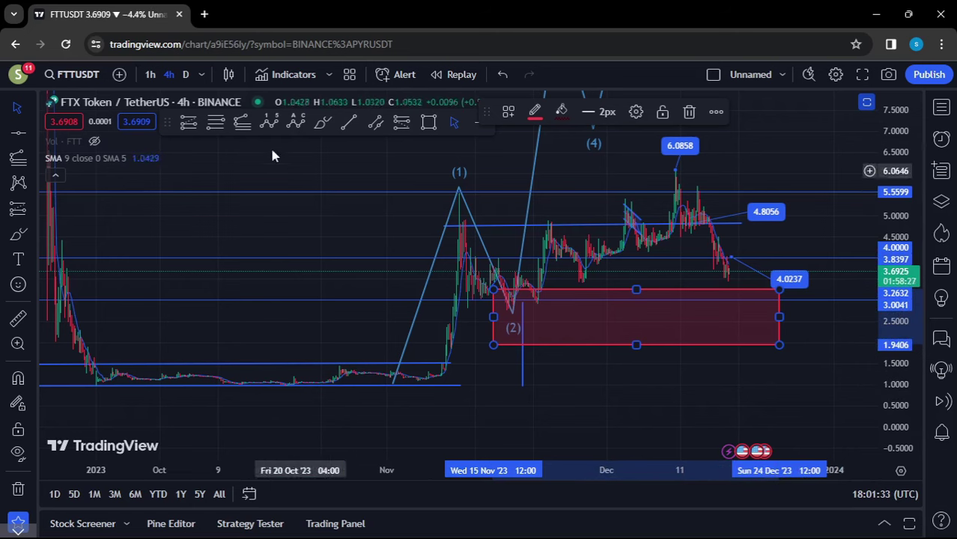
left_click(320, 124)
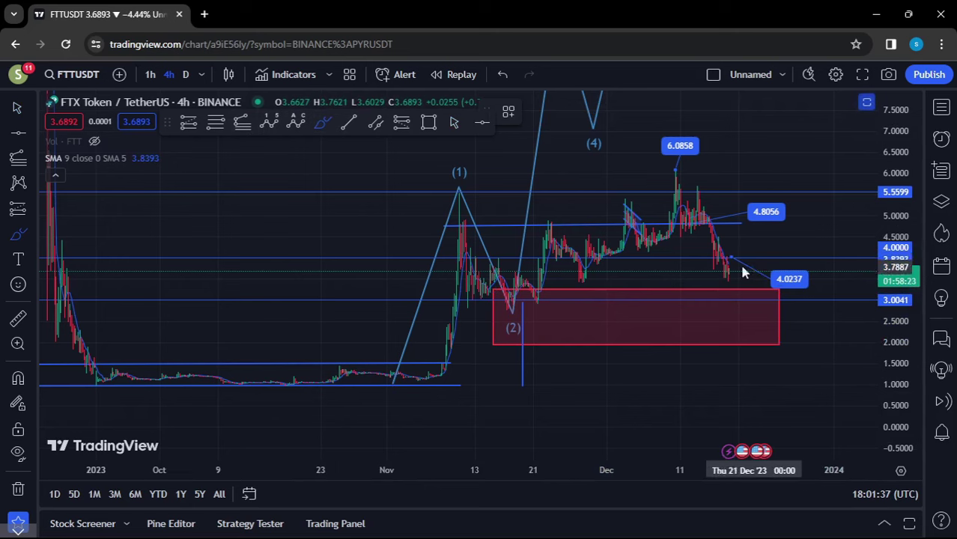
Brush a path from the recent highs into the red zone, up to its top, then down toward 0
mouse_move(693, 235)
left_mouse_down()
mouse_move(717, 352)
mouse_move(738, 282)
mouse_move(776, 431)
left_mouse_up()
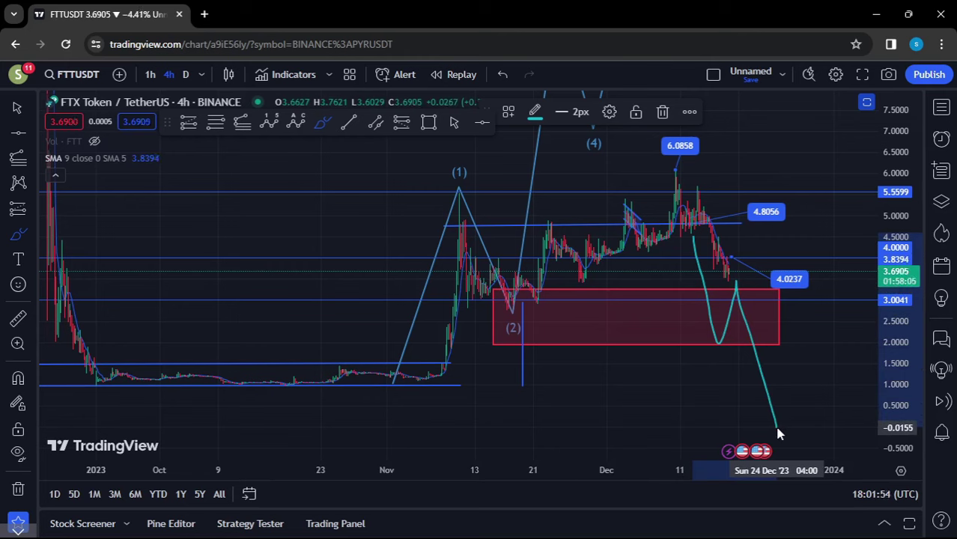